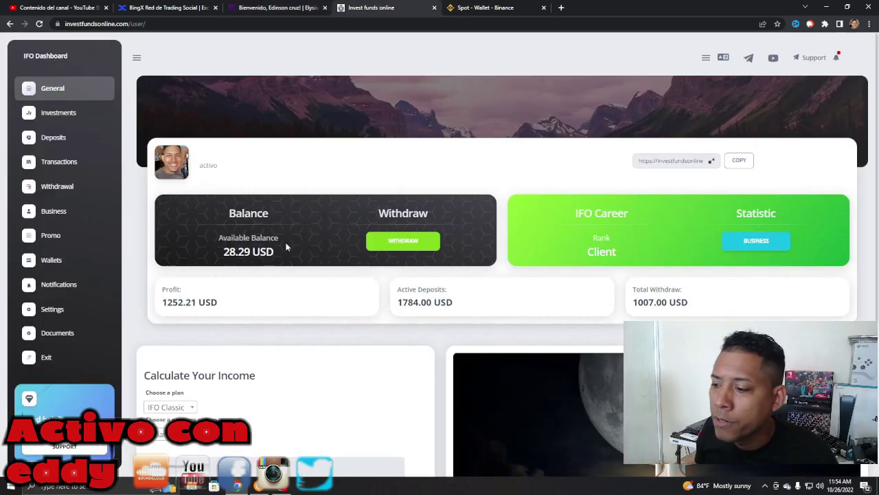
Review the account balances on the Invest Funds Online dashboard, in BingX Mis Fondos and in the Binance Fiat and Spot wallet
{"action": "scroll", "coordinate": [283, 329], "scroll_direction": "down", "scroll_amount": 1}
{"action": "scroll", "coordinate": [289, 326], "scroll_direction": "down", "scroll_amount": 1}
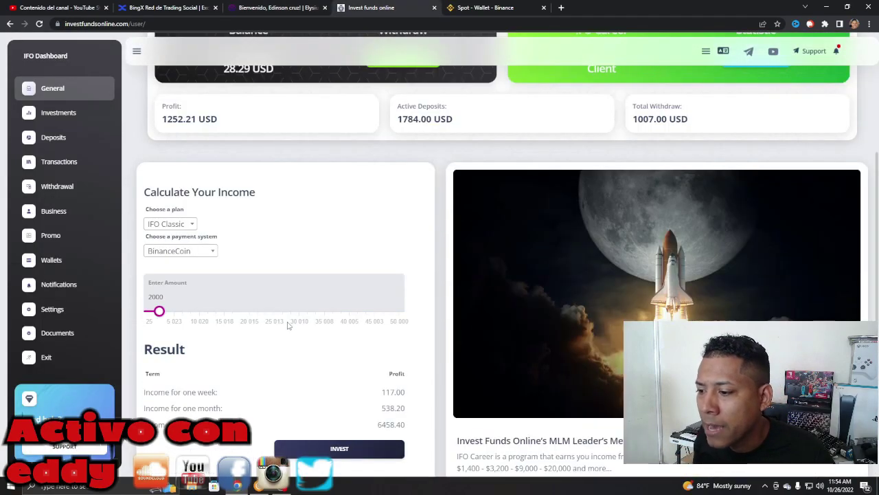
{"action": "scroll", "coordinate": [335, 146], "scroll_direction": "up", "scroll_amount": 2}
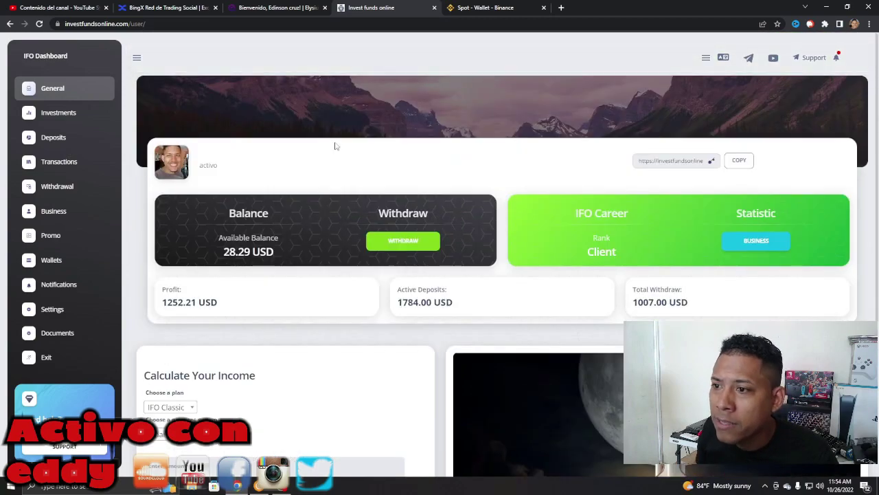
{"action": "left_click", "coordinate": [291, 8]}
{"action": "left_click", "coordinate": [166, 8]}
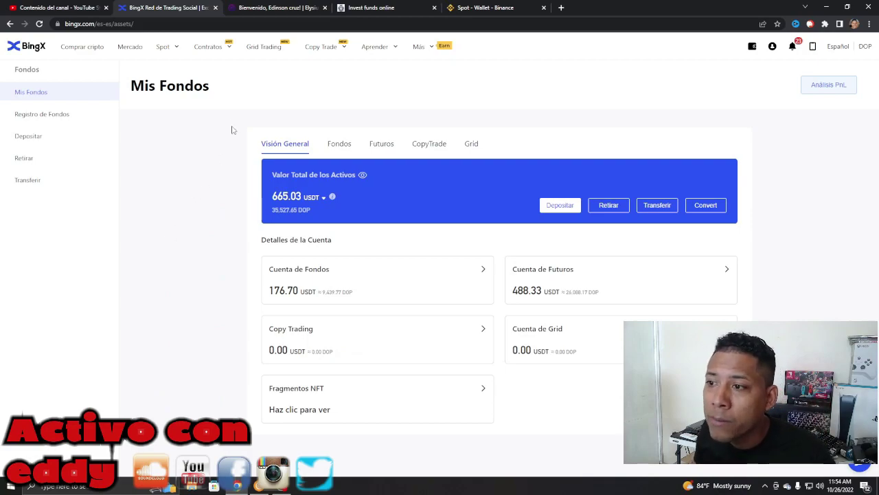
{"action": "left_click", "coordinate": [483, 8]}
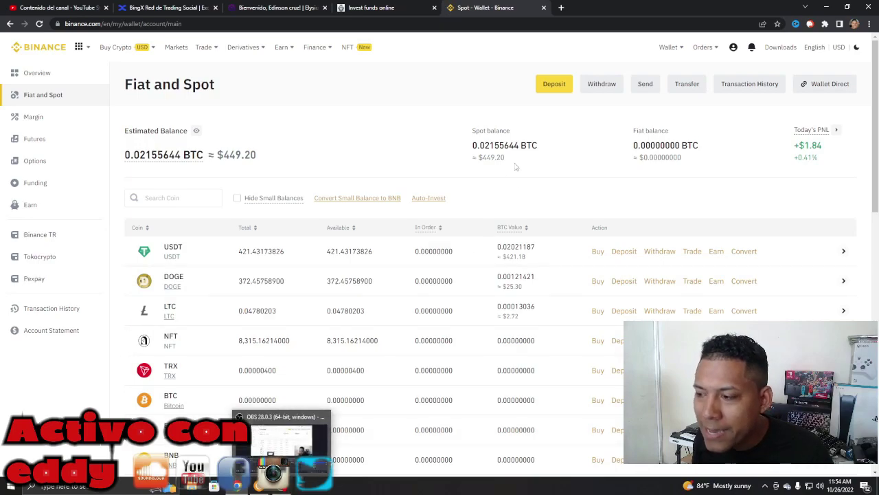
{"action": "scroll", "coordinate": [338, 214], "scroll_direction": "down", "scroll_amount": 1}
{"action": "scroll", "coordinate": [339, 214], "scroll_direction": "down", "scroll_amount": 1}
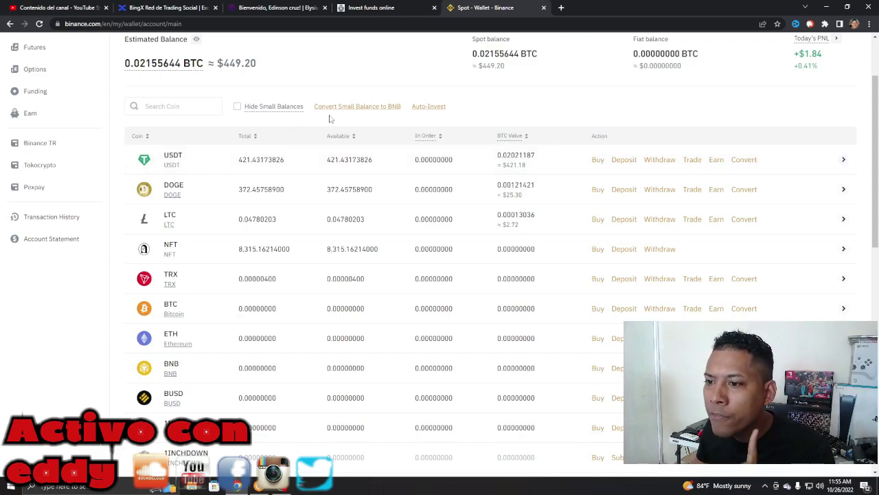
{"action": "left_click", "coordinate": [367, 110]}
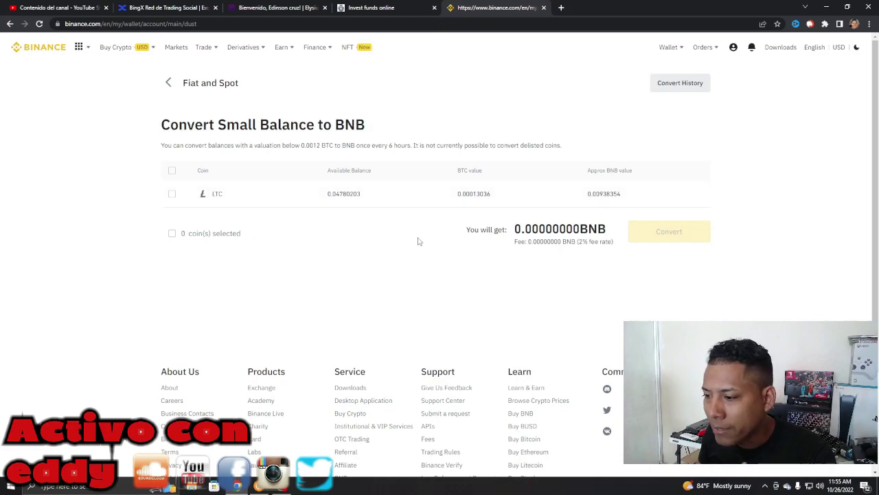
{"action": "left_click", "coordinate": [172, 171]}
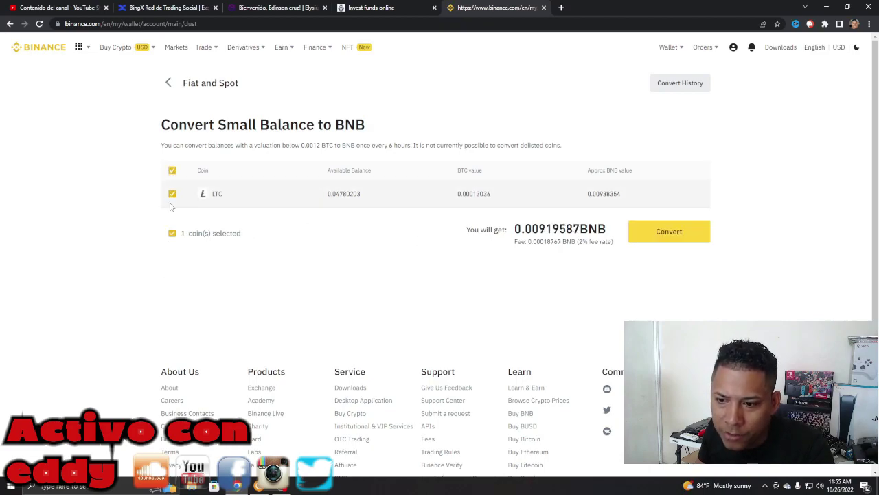
{"action": "left_click", "coordinate": [169, 83]}
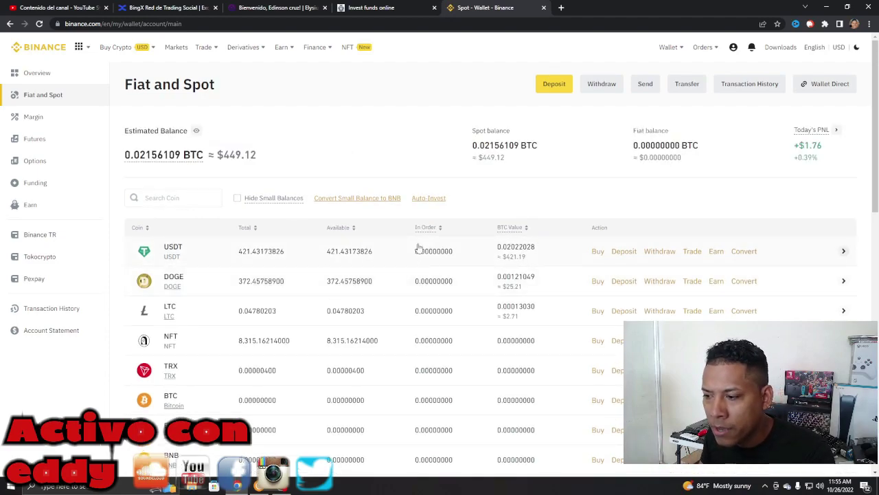
Open the conversion form for LTC from the coin list and choose DOGE as the currency to receive
{"action": "scroll", "coordinate": [268, 272], "scroll_direction": "down", "scroll_amount": 1}
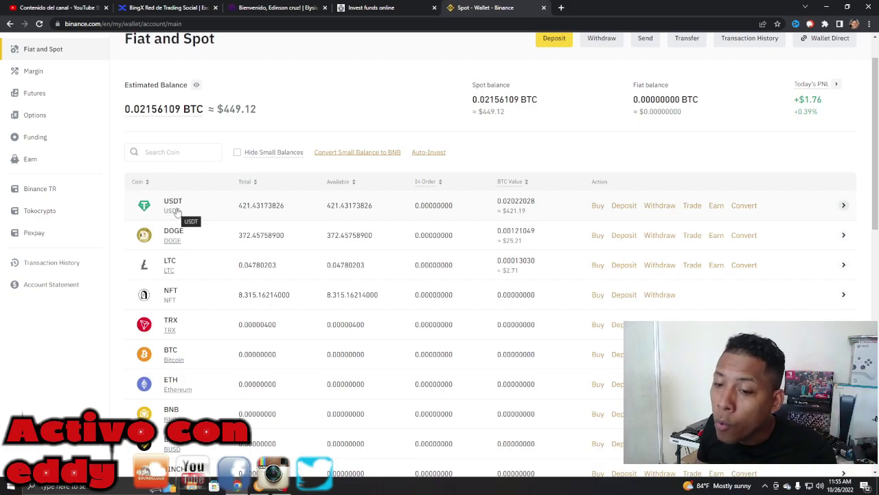
{"action": "scroll", "coordinate": [177, 212], "scroll_direction": "down", "scroll_amount": 1}
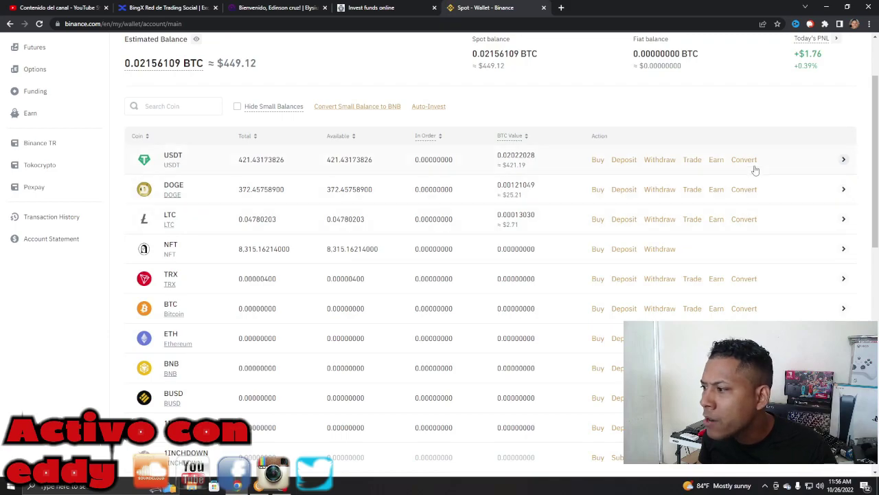
{"action": "left_click", "coordinate": [752, 220]}
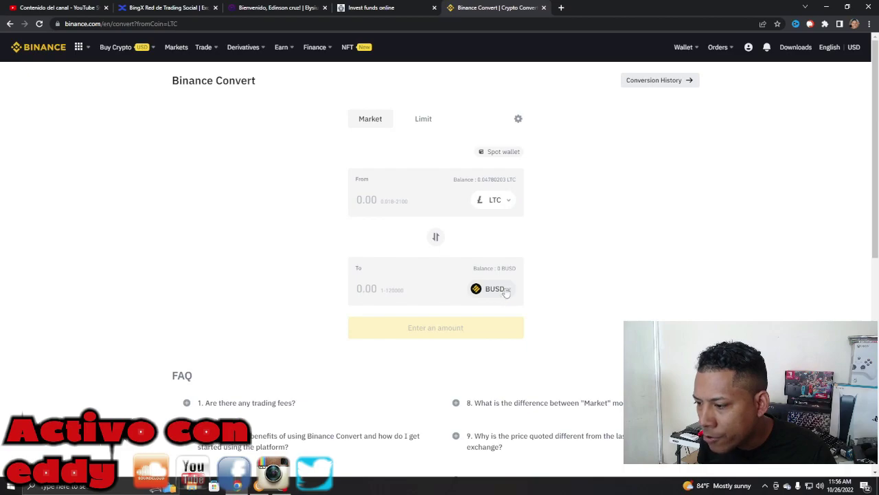
{"action": "left_click", "coordinate": [412, 297]}
{"action": "scroll", "coordinate": [395, 288], "scroll_direction": "down", "scroll_amount": 4}
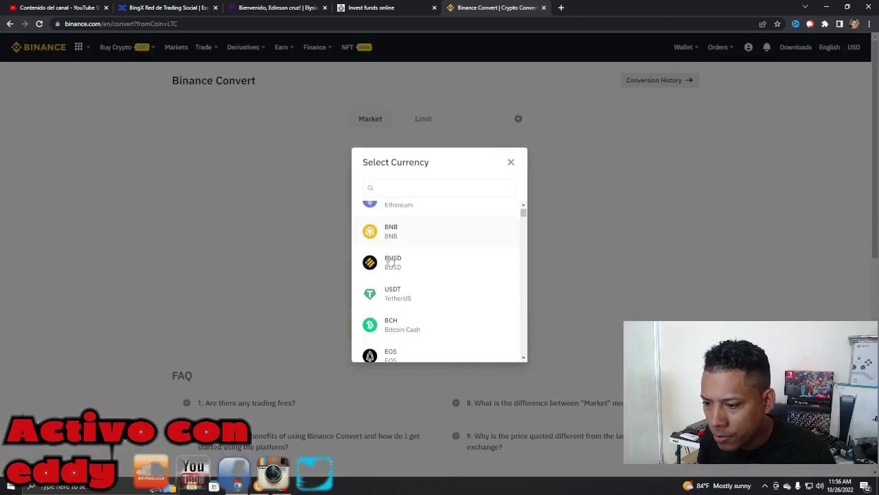
{"action": "scroll", "coordinate": [396, 271], "scroll_direction": "down", "scroll_amount": 2}
{"action": "scroll", "coordinate": [399, 265], "scroll_direction": "up", "scroll_amount": 10}
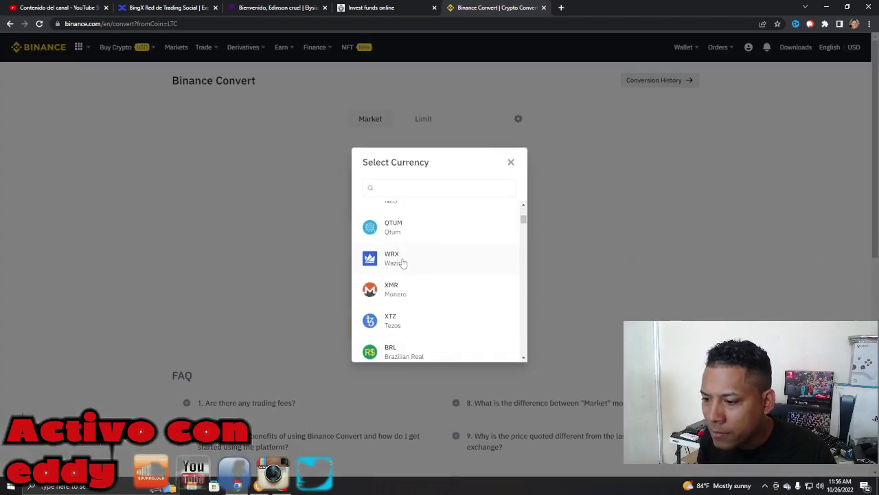
{"action": "left_click", "coordinate": [387, 188]}
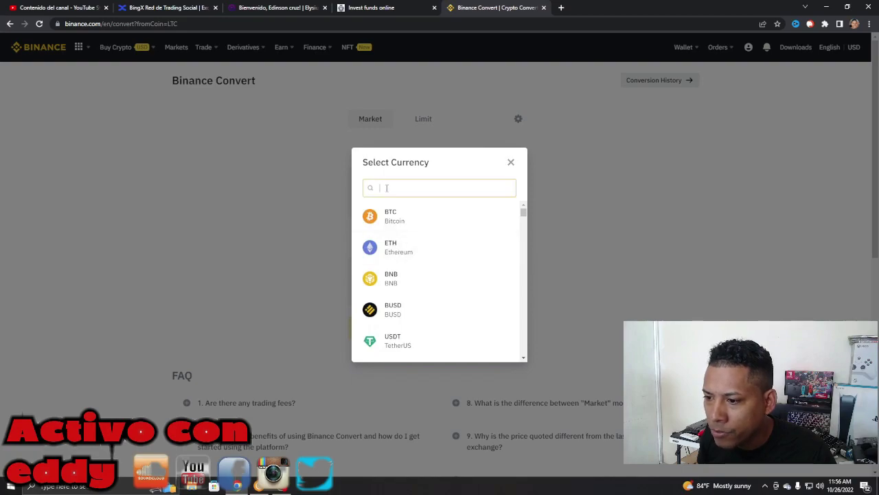
{"action": "type", "text": "doge"}
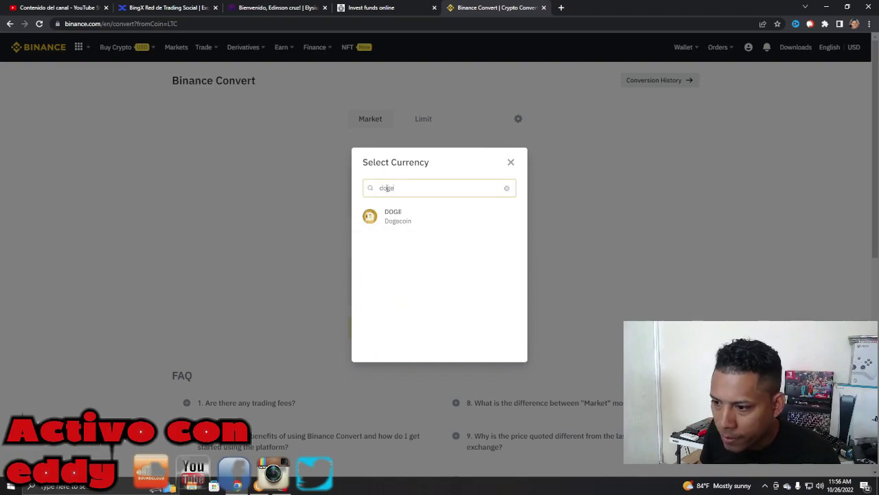
{"action": "left_click", "coordinate": [392, 218]}
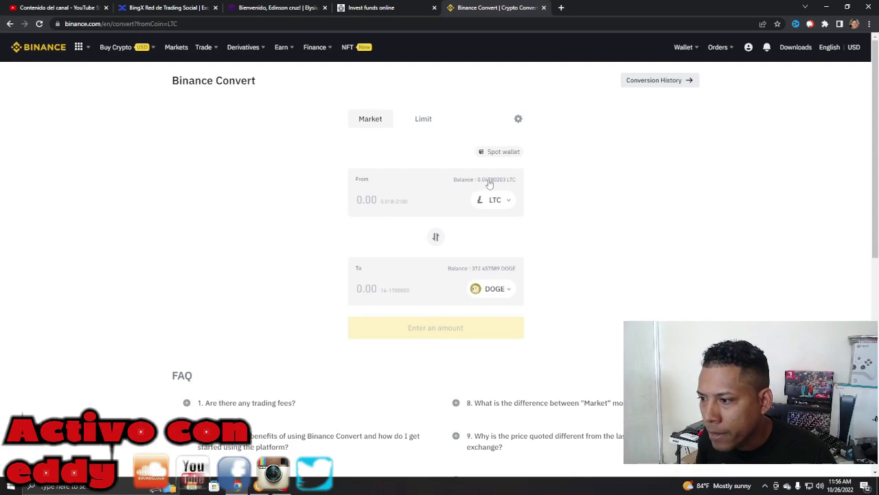
Convert the full balance of 0.04780203 LTC to DOGE and close the confirmation
{"action": "left_click", "coordinate": [489, 183]}
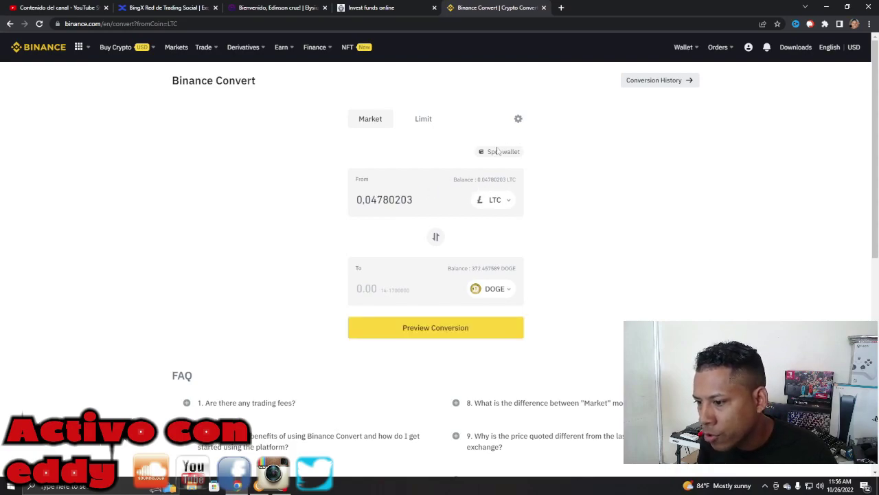
{"action": "left_click", "coordinate": [444, 330]}
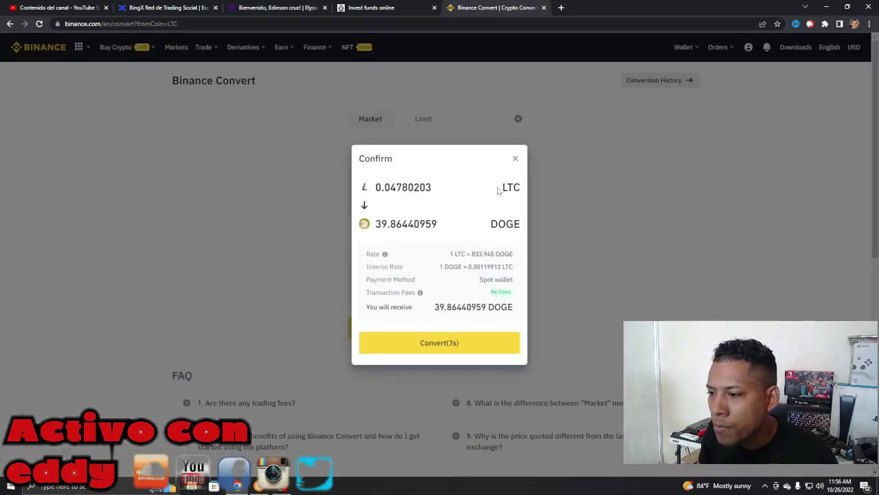
{"action": "left_click", "coordinate": [449, 344]}
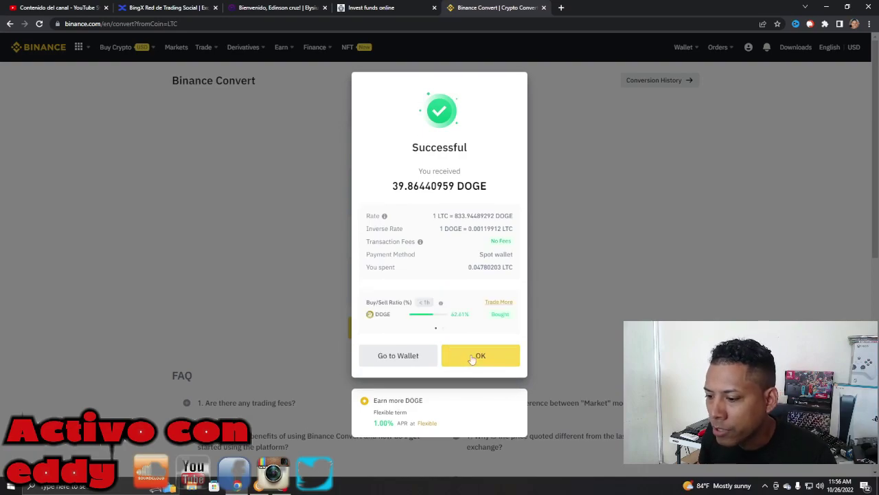
{"action": "left_click", "coordinate": [473, 357]}
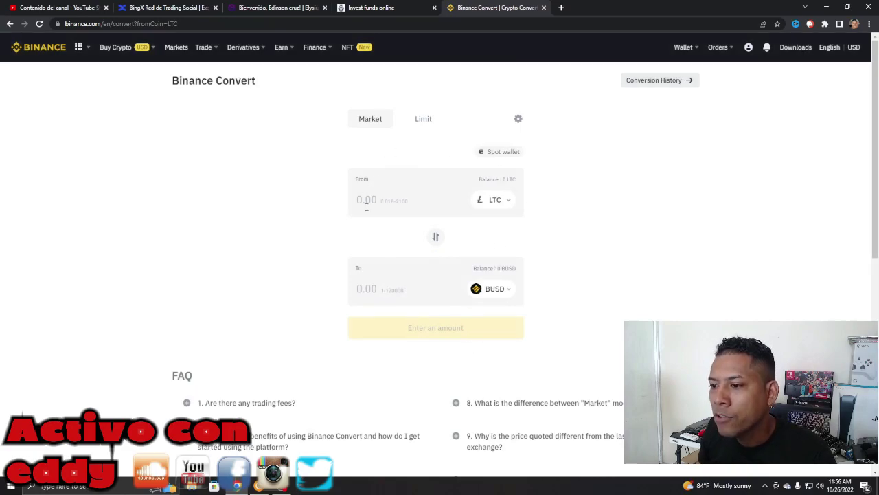
Set up a conversion of the full 412.32199859 DOGE balance into USDT
{"action": "left_click", "coordinate": [506, 206]}
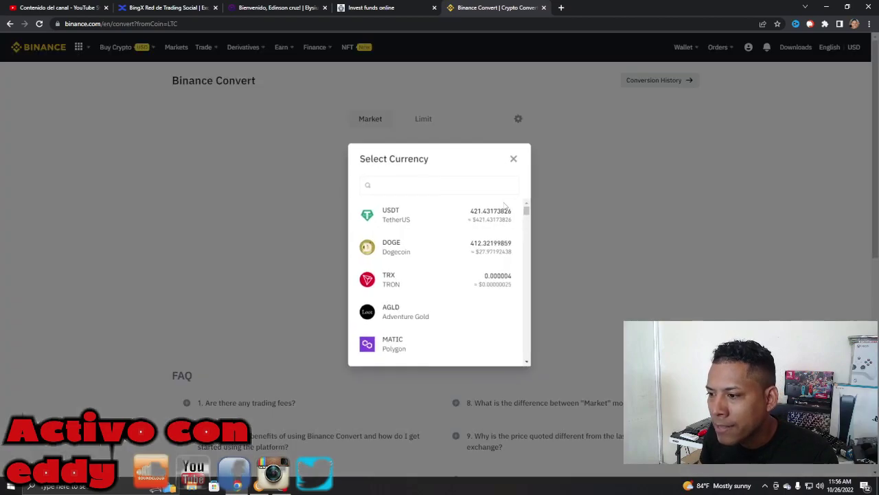
{"action": "left_click", "coordinate": [387, 249]}
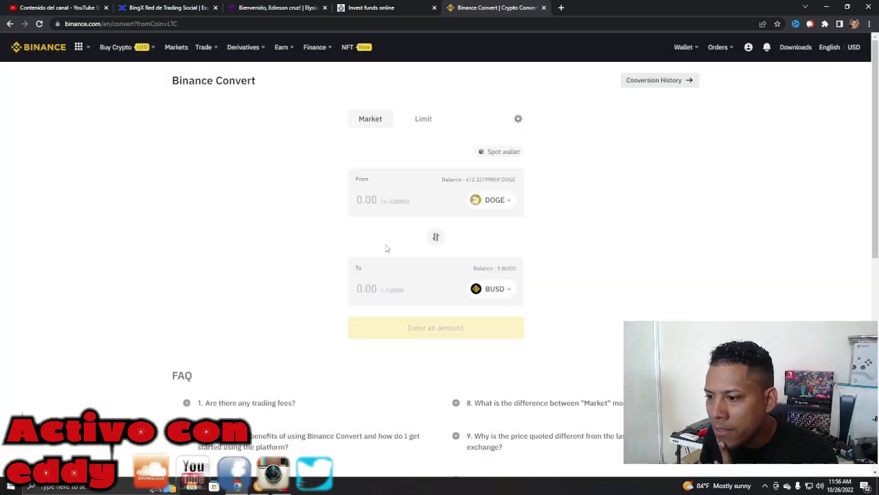
{"action": "left_click", "coordinate": [491, 181]}
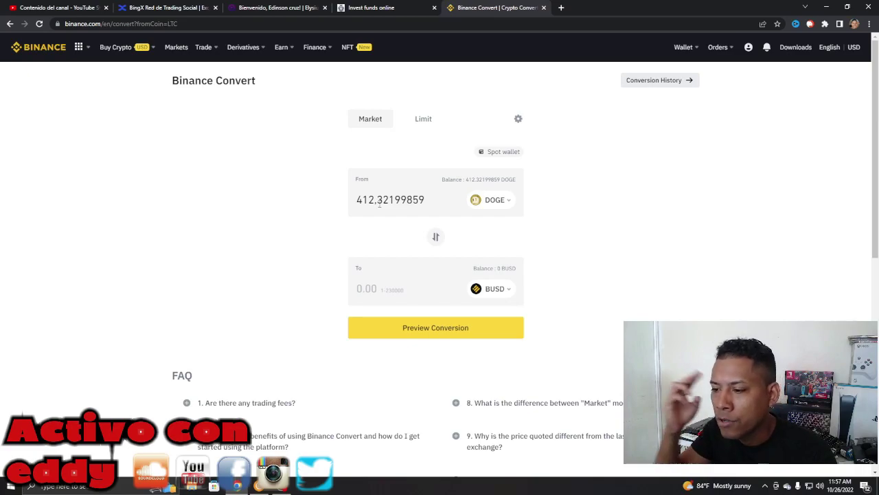
{"action": "left_click", "coordinate": [498, 293]}
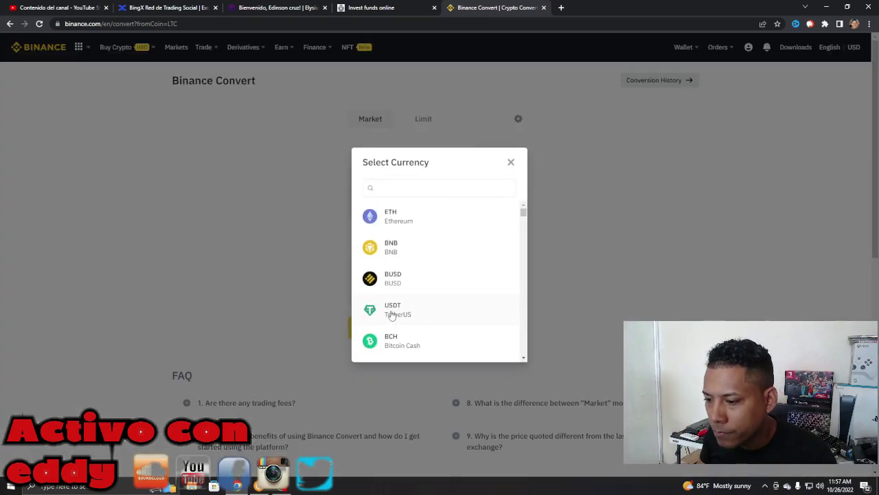
{"action": "left_click", "coordinate": [392, 313]}
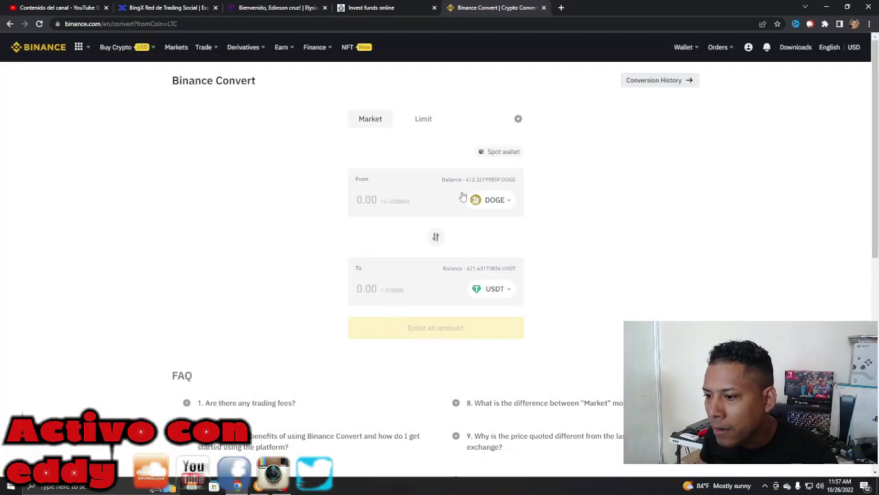
{"action": "left_click", "coordinate": [481, 179]}
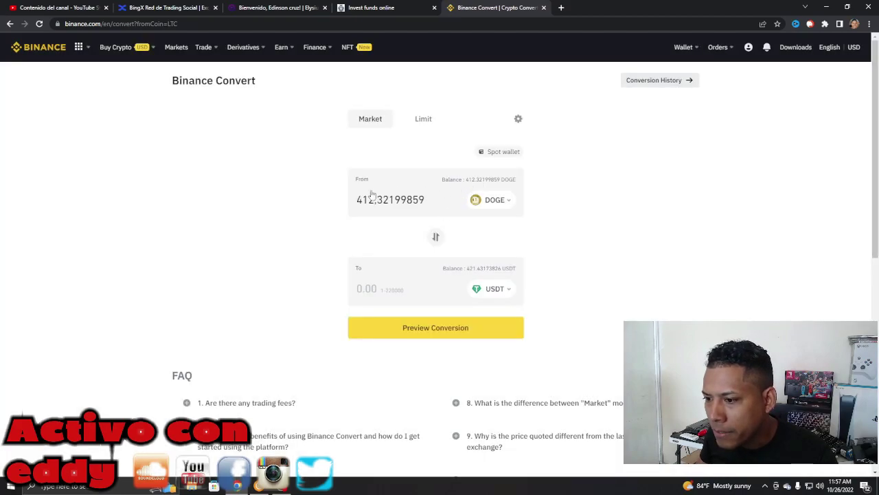
Convert the DOGE to USDT using a refreshed quote, and return to the Fiat and Spot wallet
{"action": "left_click", "coordinate": [438, 337]}
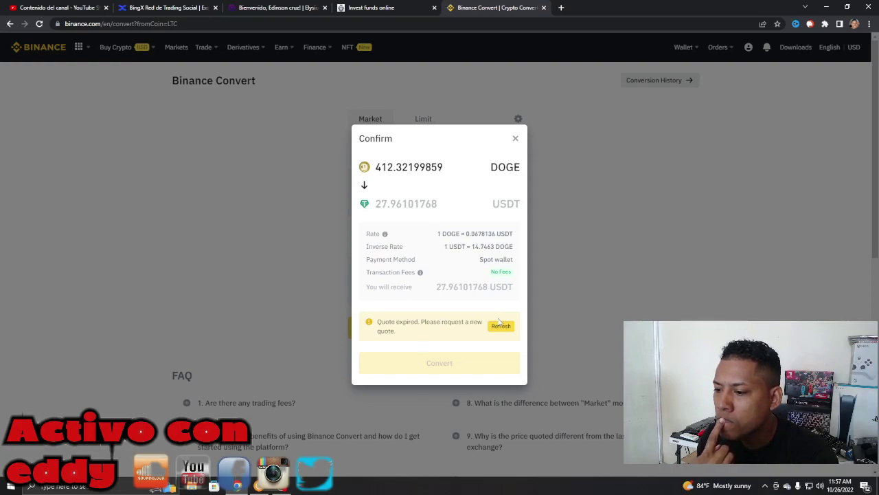
{"action": "left_click", "coordinate": [502, 325]}
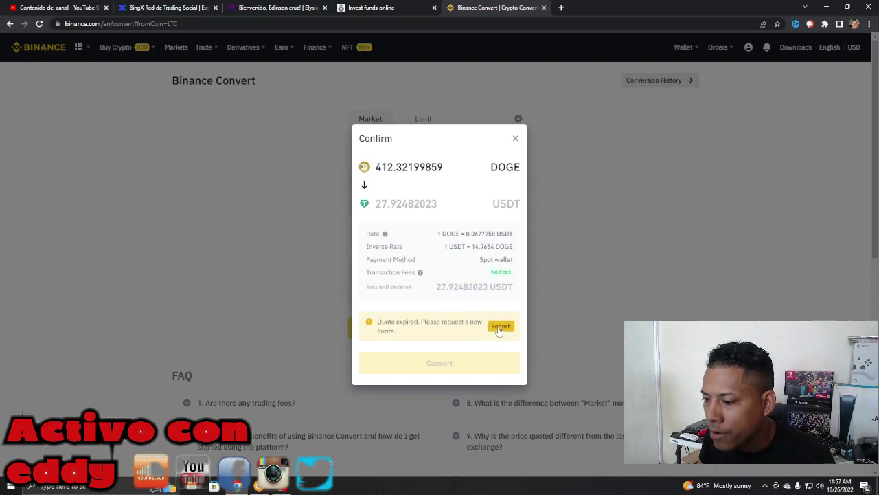
{"action": "left_click", "coordinate": [496, 326]}
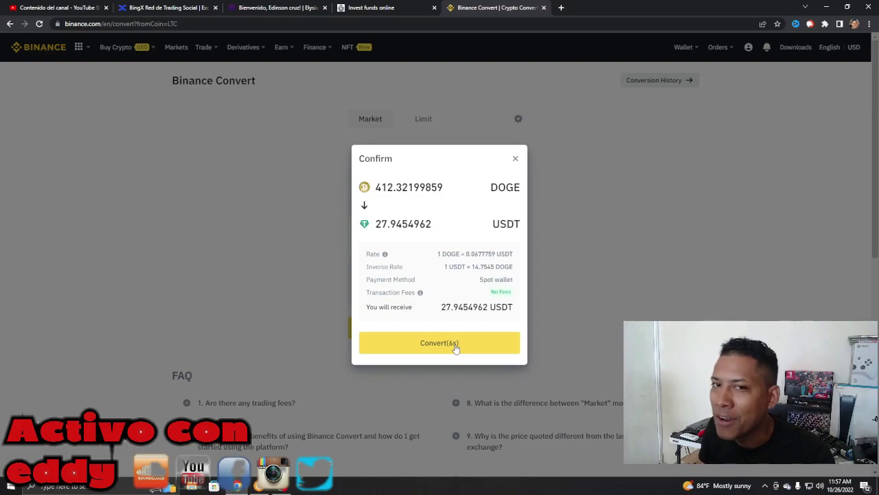
{"action": "left_click", "coordinate": [454, 345]}
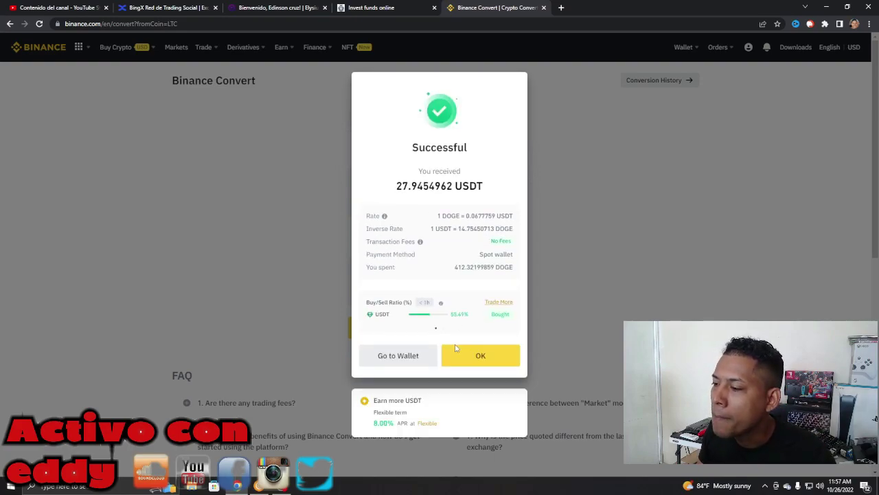
{"action": "left_click", "coordinate": [480, 356]}
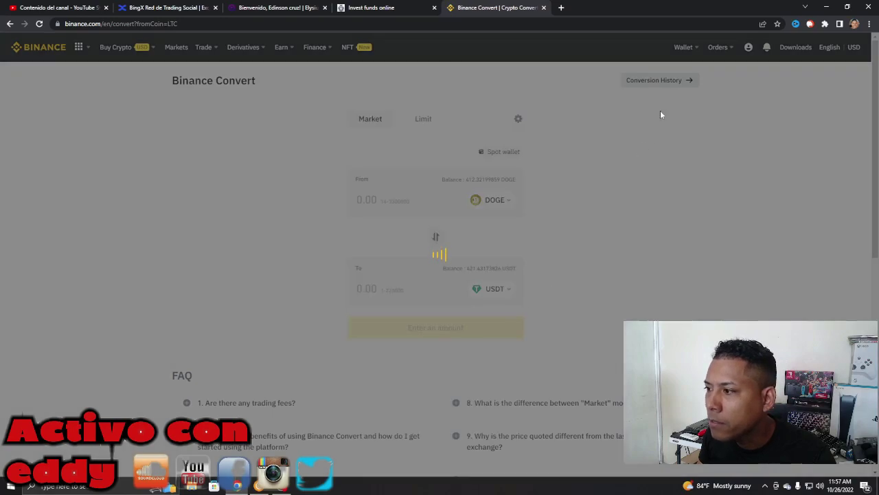
{"action": "mouse_move", "coordinate": [689, 50]}
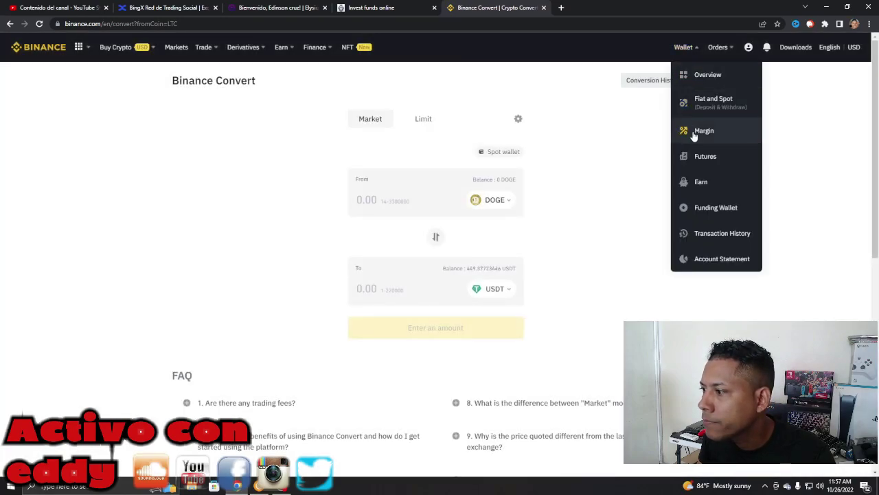
{"action": "left_click", "coordinate": [712, 101]}
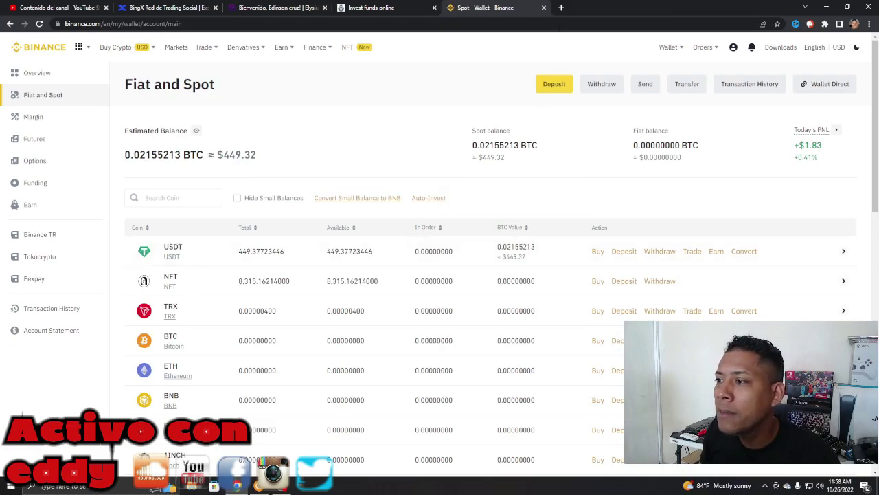
Open the CoinMarketCap website in a new browser tab
{"action": "left_click", "coordinate": [561, 7]}
{"action": "type", "text": "coin"}
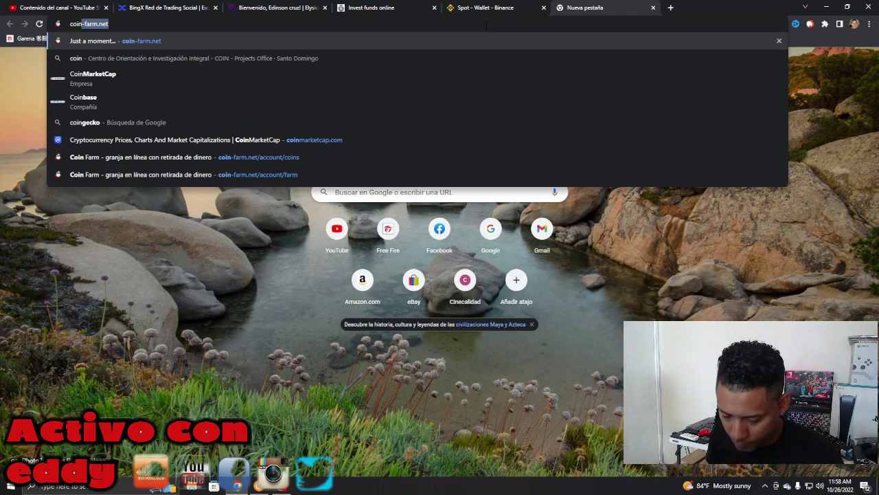
{"action": "type", "text": "m"}
{"action": "key", "text": "Return"}
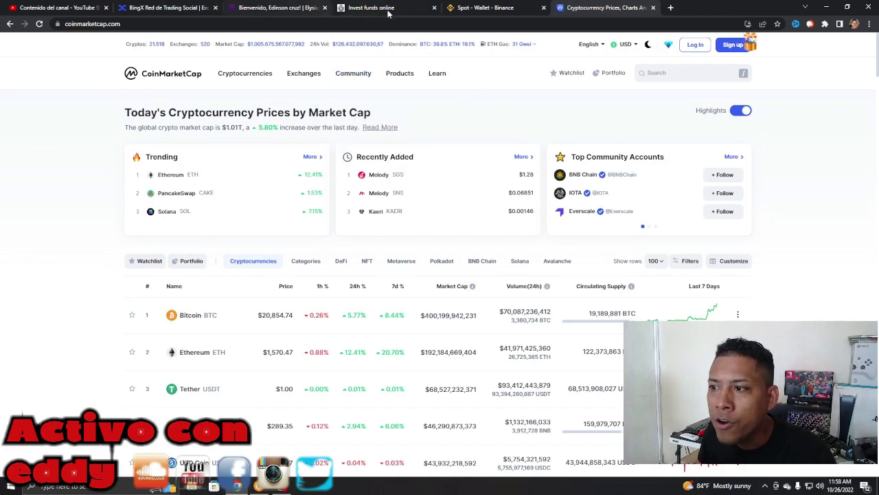
Return to the Binance wallet and set up a market conversion of the full 449.37723446 USDT balance into BTC
{"action": "left_click", "coordinate": [481, 8]}
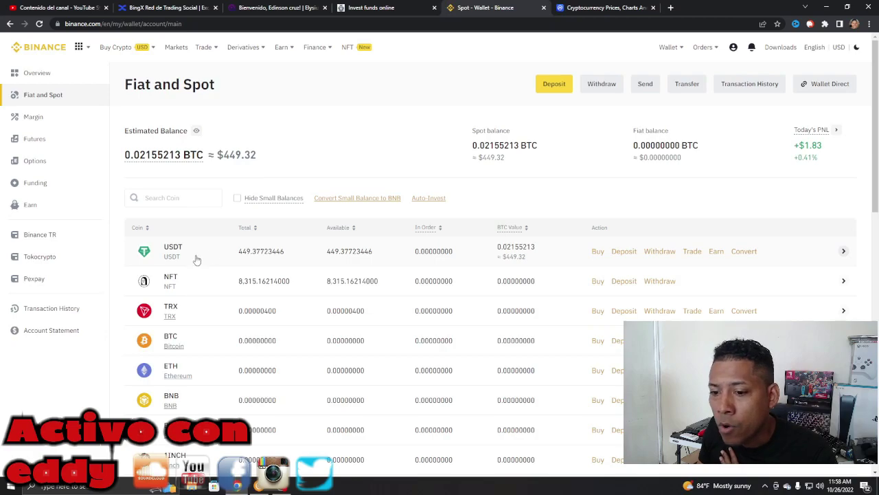
{"action": "left_click", "coordinate": [743, 251]}
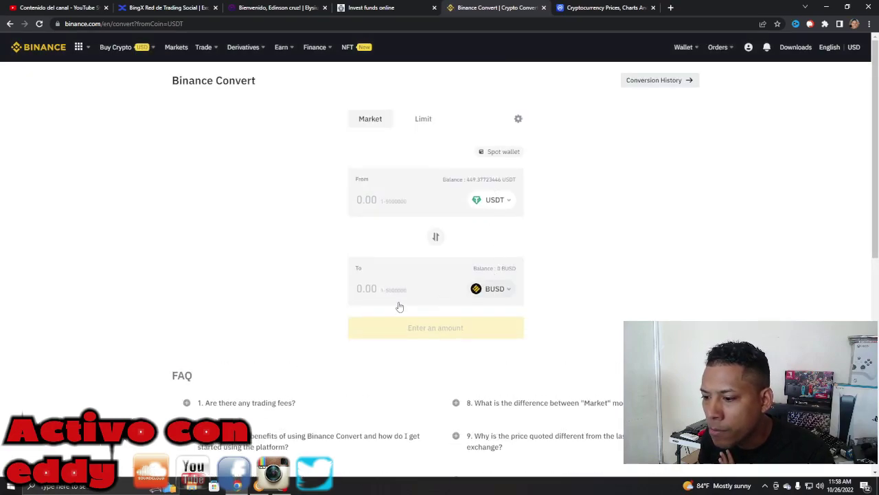
{"action": "left_click", "coordinate": [380, 302]}
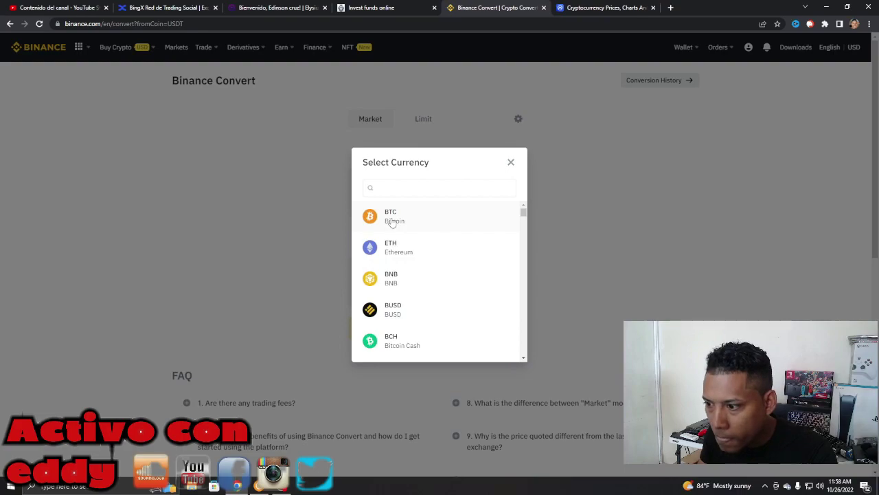
{"action": "left_click", "coordinate": [392, 221]}
{"action": "left_click", "coordinate": [487, 184]}
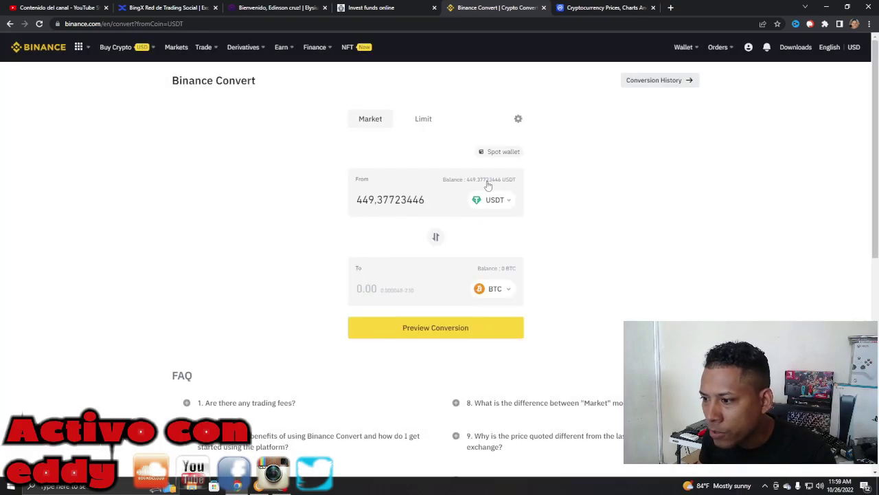
Preview the USDT to BTC conversion quote, dismiss it without converting, and return to the Fiat and Spot wallet
{"action": "left_click", "coordinate": [422, 335]}
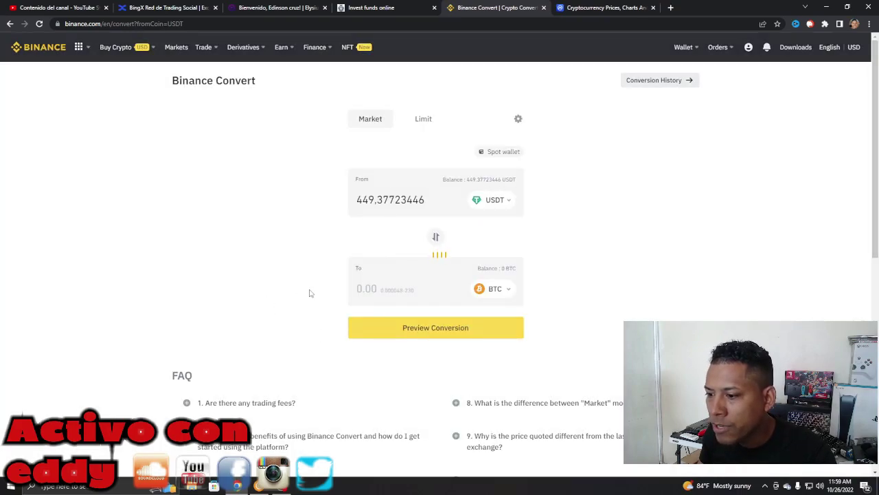
{"action": "left_click", "coordinate": [402, 331]}
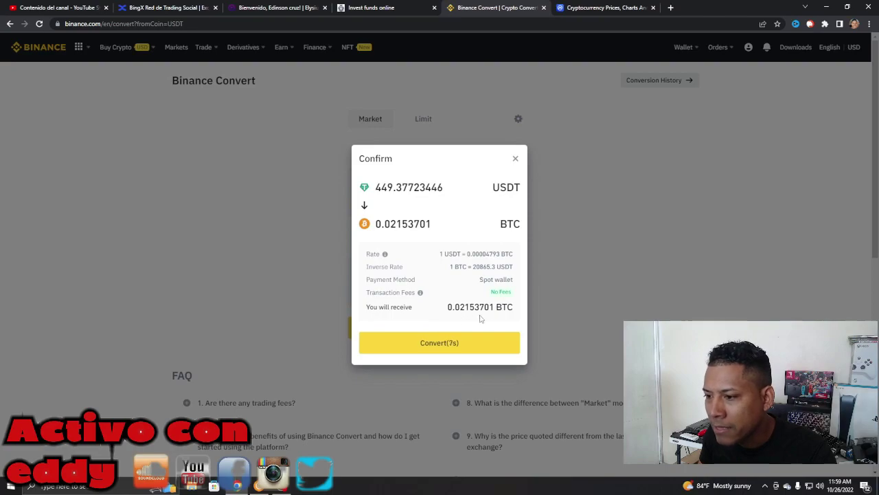
{"action": "left_click", "coordinate": [516, 159]}
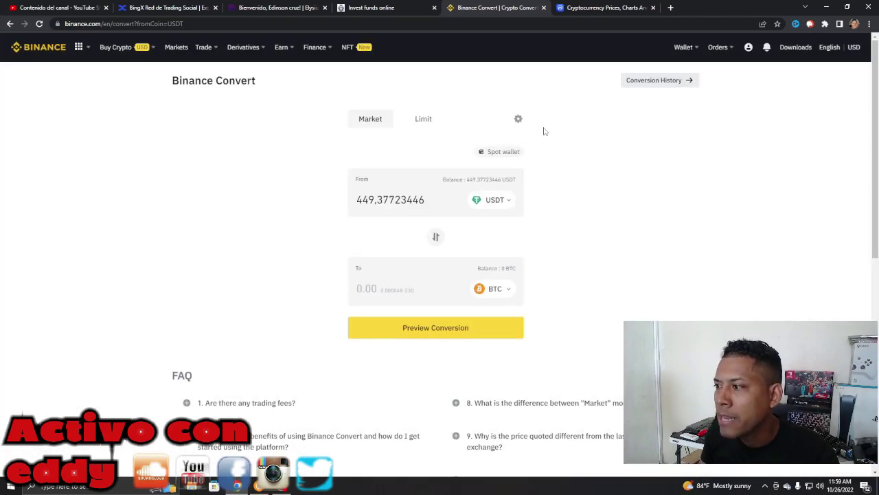
{"action": "mouse_move", "coordinate": [684, 49]}
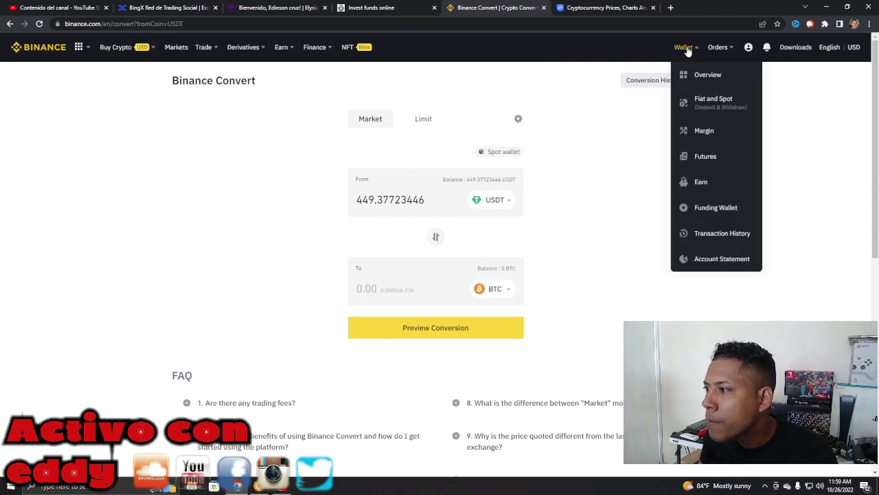
{"action": "left_click", "coordinate": [696, 98]}
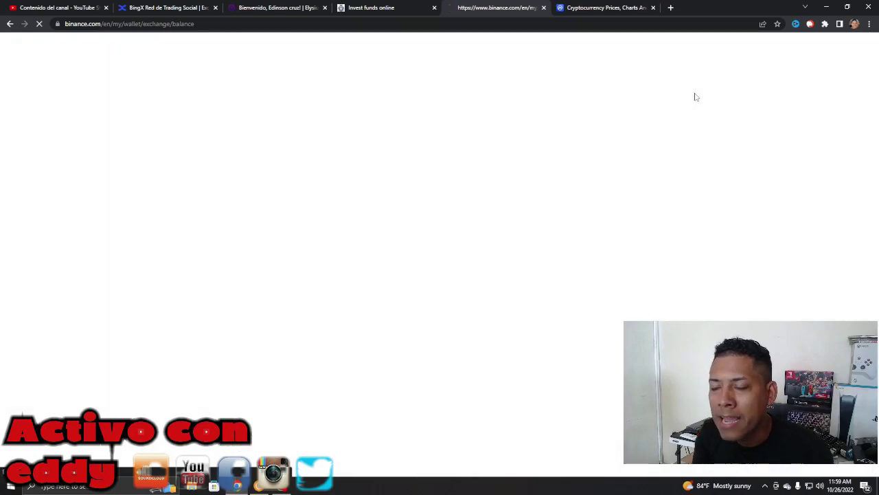